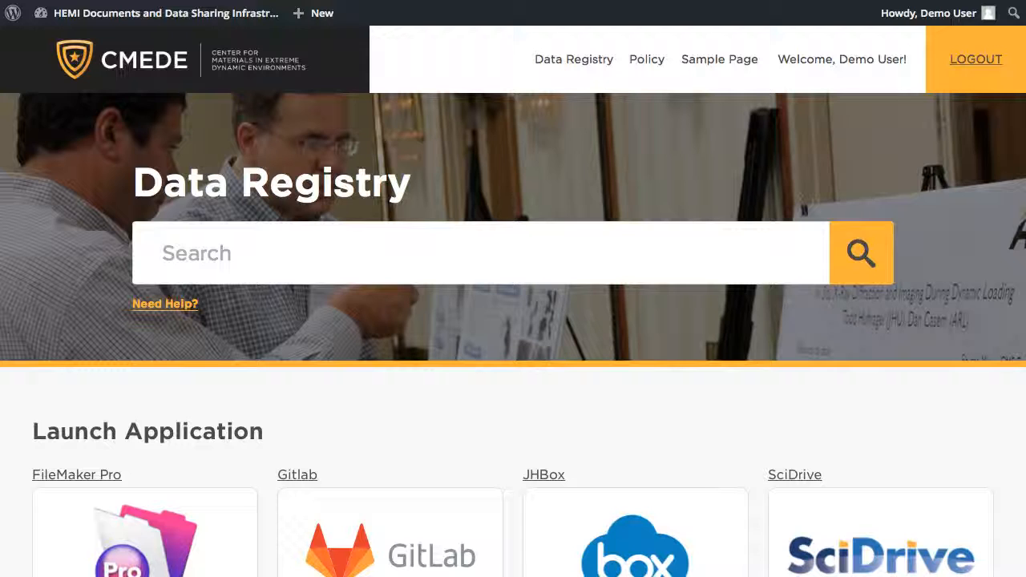
# Create a new record titled Boron Suboxide with the description "Sample description."
pyautogui.moveTo(313, 12)
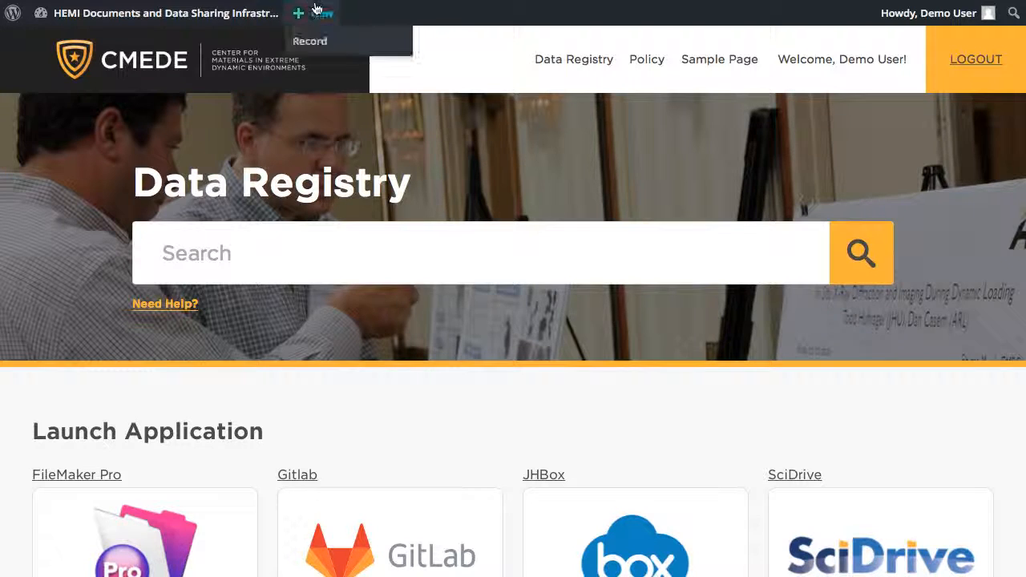
pyautogui.click(340, 42)
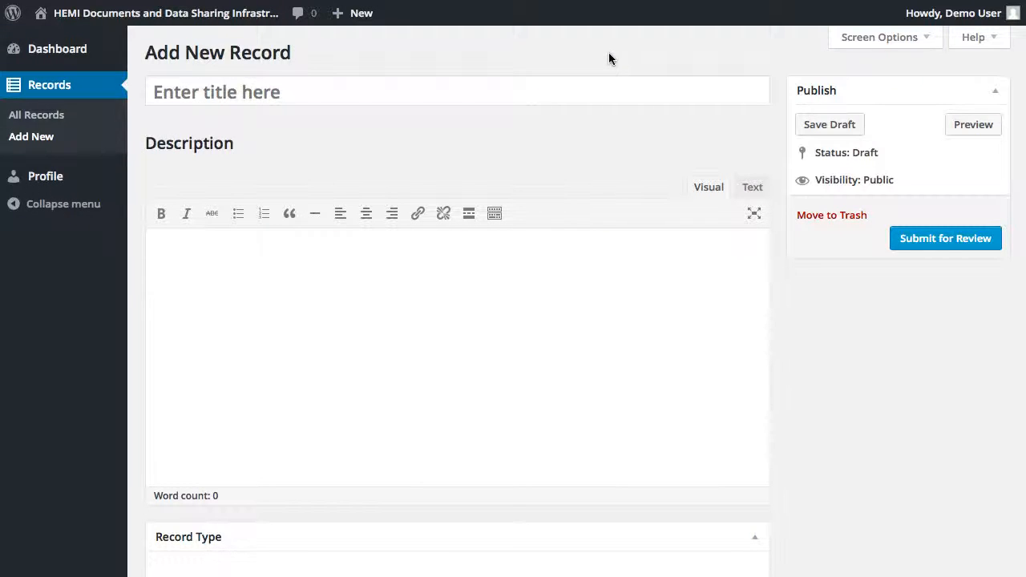
pyautogui.click(618, 88)
pyautogui.write('Boron Suboxide')
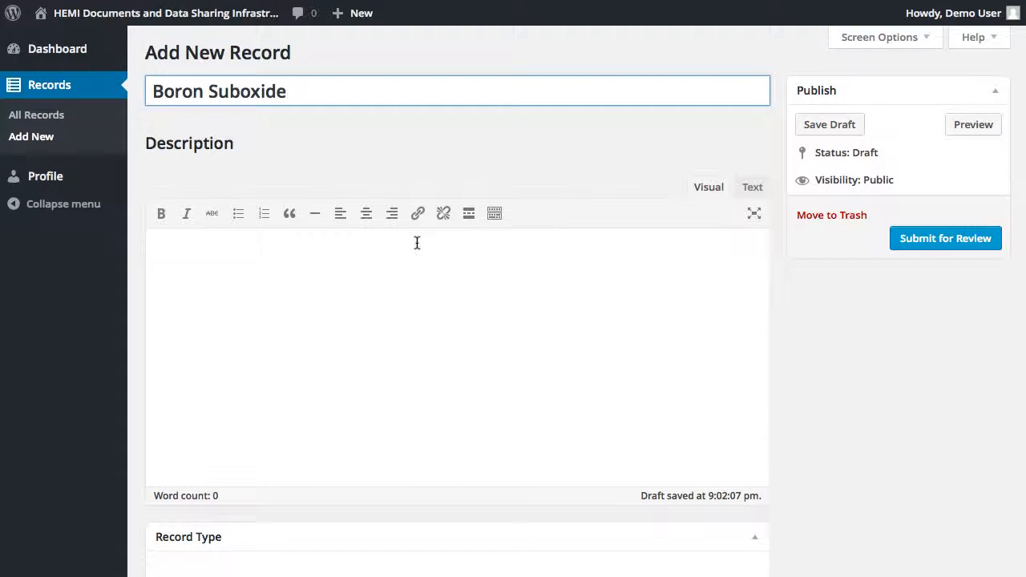
pyautogui.click(417, 243)
pyautogui.write('Sample description.')
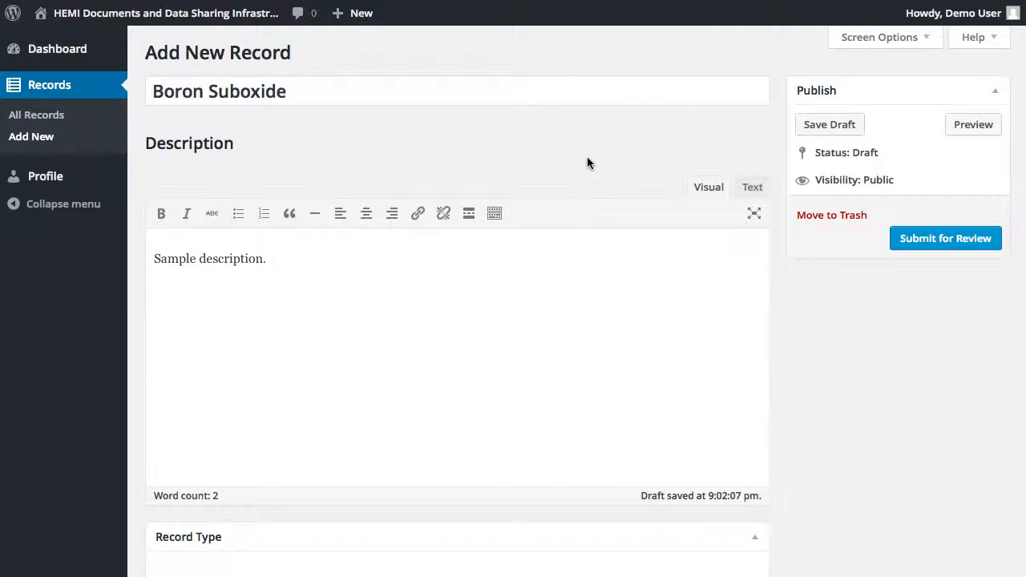
# Set the record type to Dataset and the date last updated to November 6, 2015
pyautogui.scroll(-6, 587, 163)
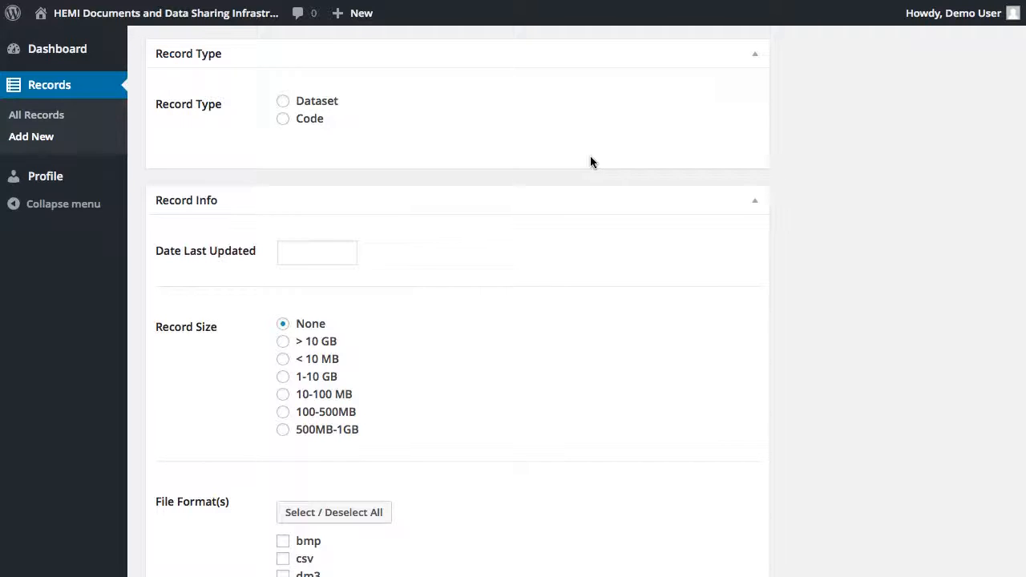
pyautogui.click(285, 101)
pyautogui.click(316, 250)
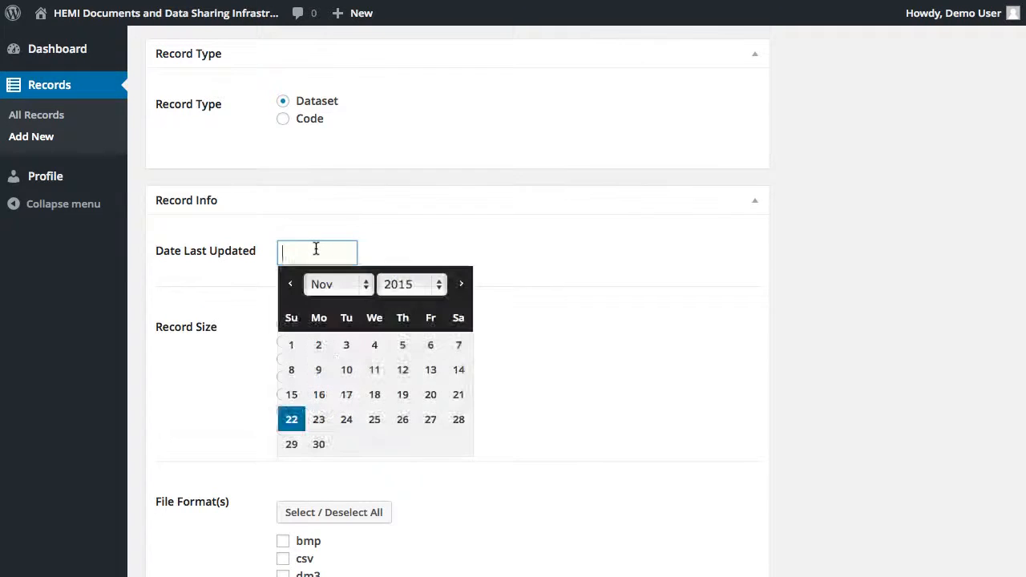
pyautogui.click(430, 345)
# Set the record size to 1-10 GB and check the bmp, csv, jpeg, mov and mp4 file formats
pyautogui.scroll(-3, 510, 243)
pyautogui.scroll(-4, 510, 244)
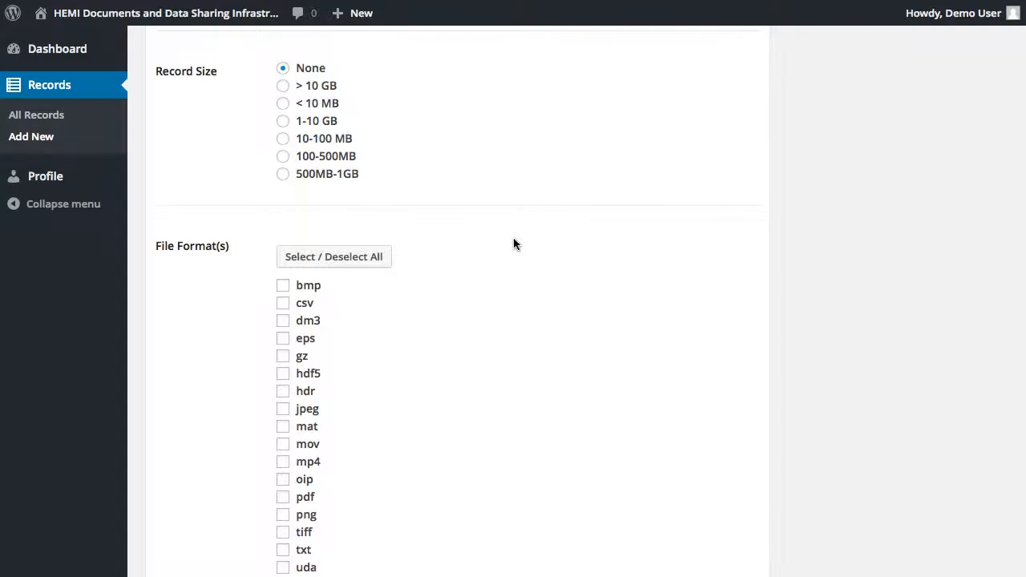
pyautogui.click(283, 121)
pyautogui.click(283, 285)
pyautogui.click(283, 303)
pyautogui.click(283, 409)
pyautogui.click(283, 444)
pyautogui.click(283, 462)
# Check Ceramics, Composites and Integrative under CMRG, and Experimental under CTRG
pyautogui.scroll(-10, 823, 146)
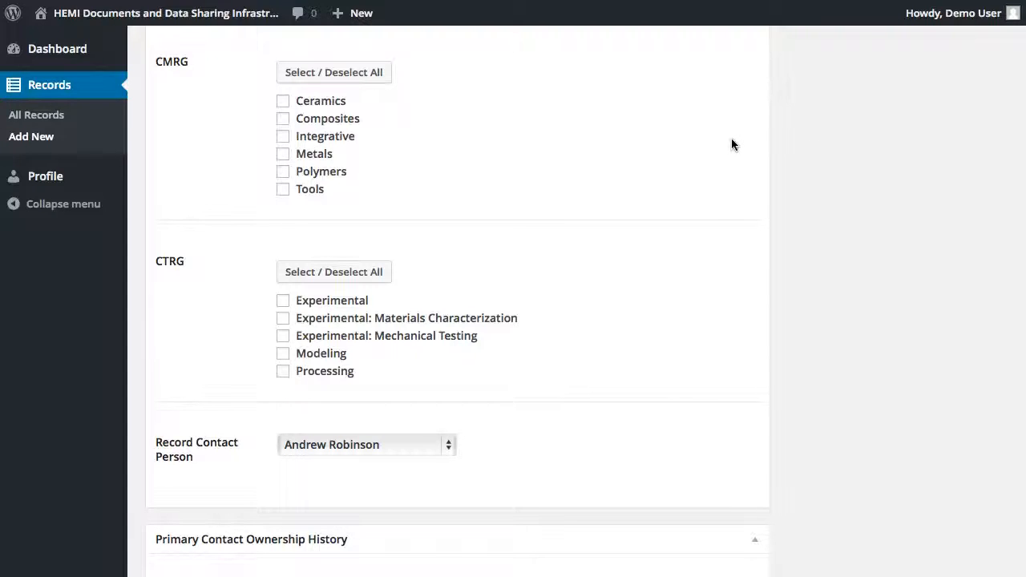
pyautogui.click(313, 102)
pyautogui.click(284, 121)
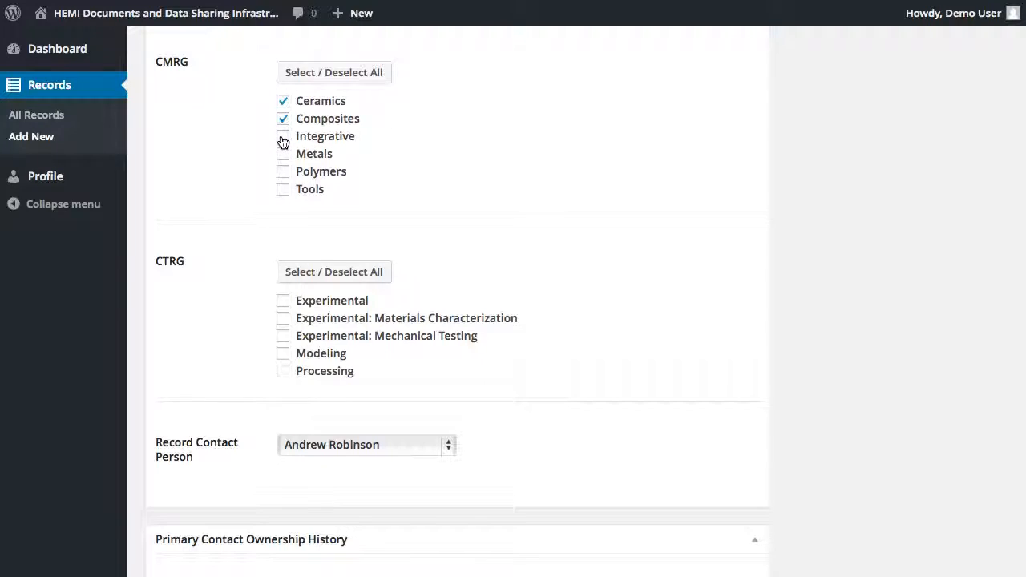
pyautogui.click(283, 139)
pyautogui.click(283, 301)
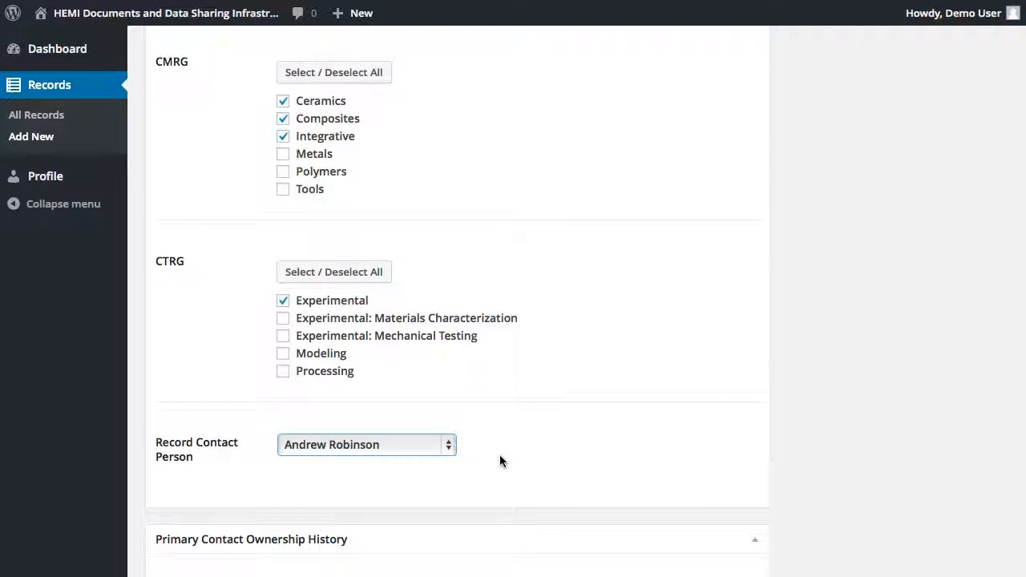
# Change the record contact person to another listed contact
pyautogui.click(448, 446)
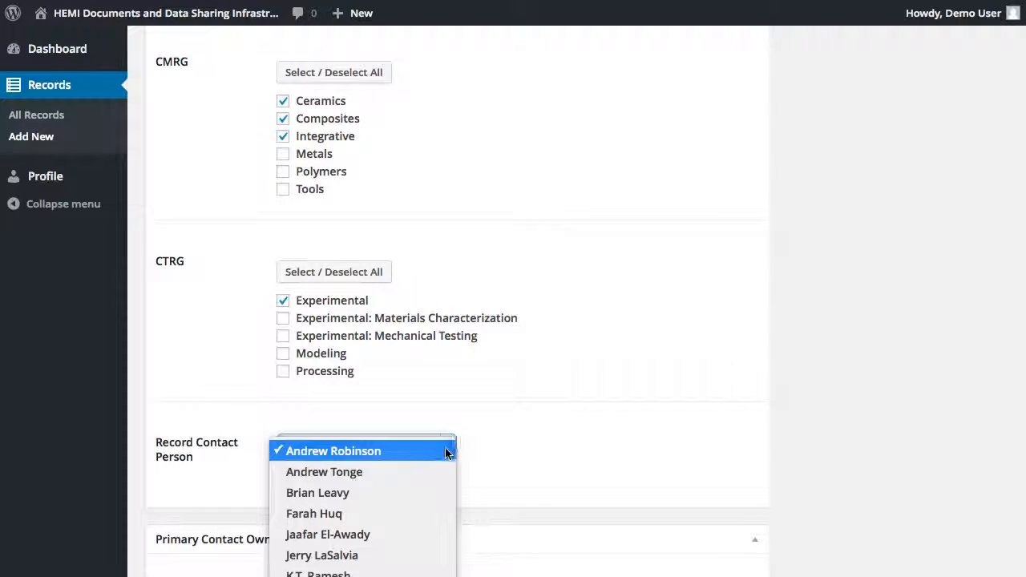
pyautogui.click(434, 536)
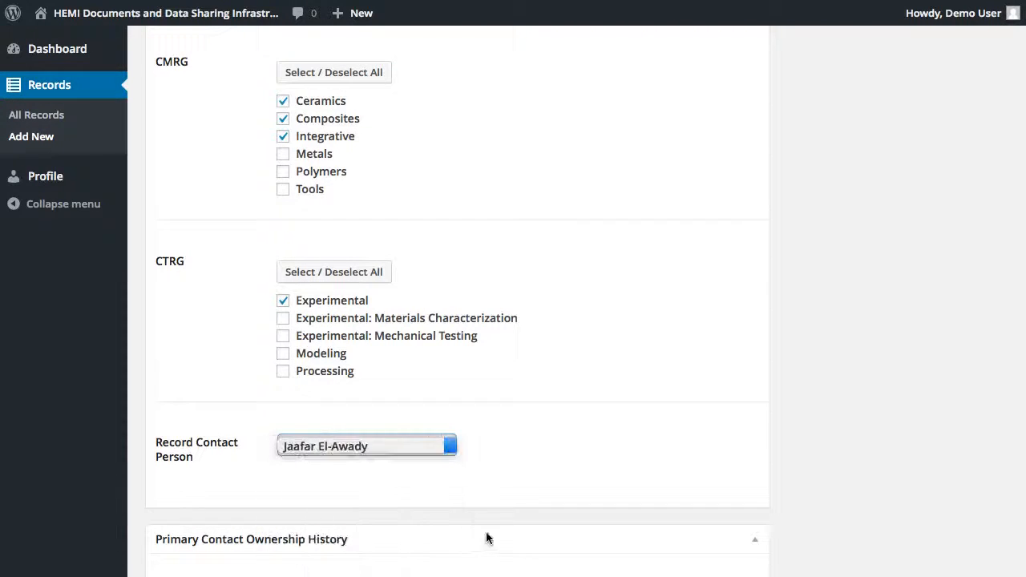
# Change Principal Investigator 1's contact to another listed person
pyautogui.scroll(-6, 701, 401)
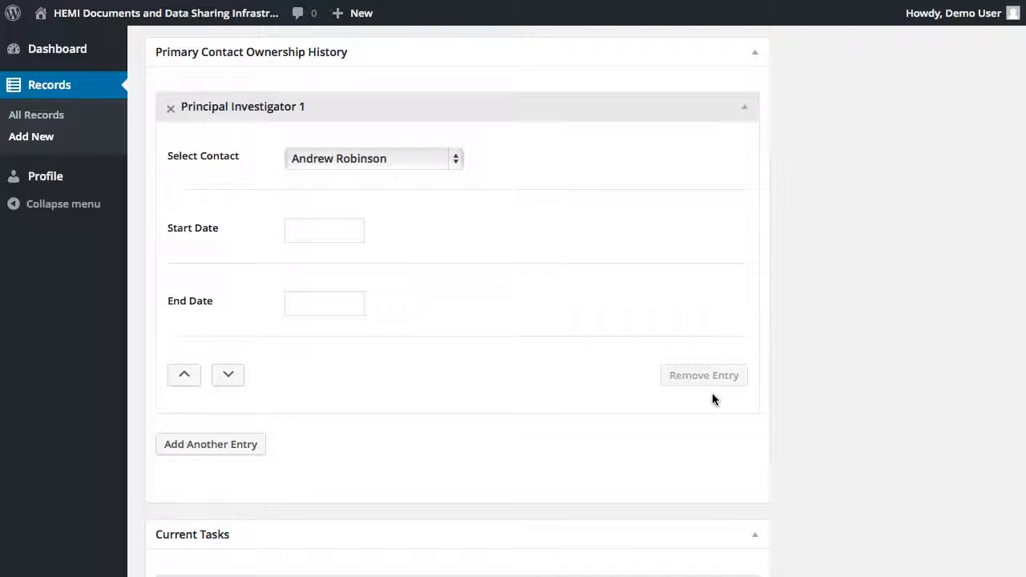
pyautogui.click(457, 161)
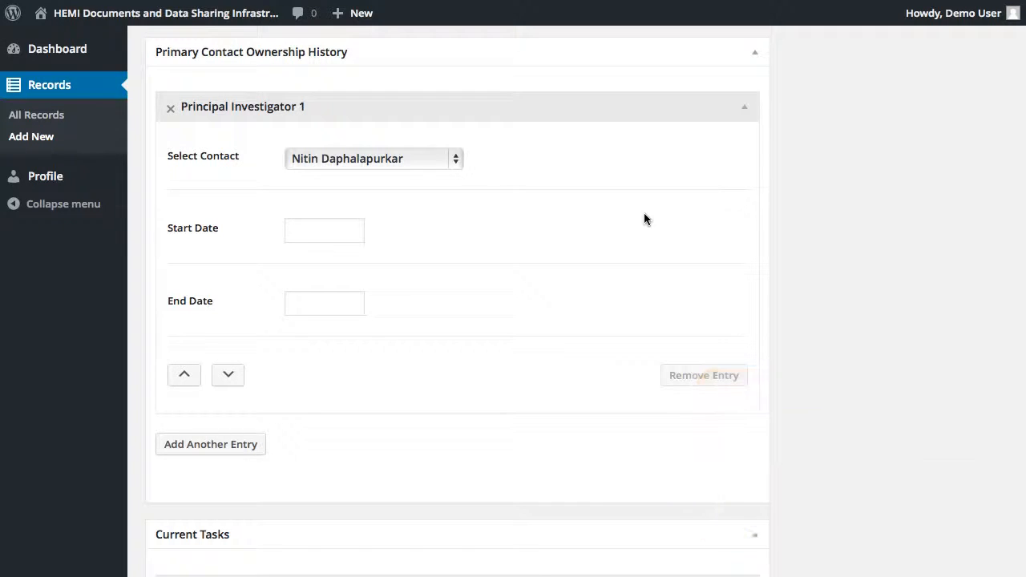
pyautogui.scroll(-1, 633, 219)
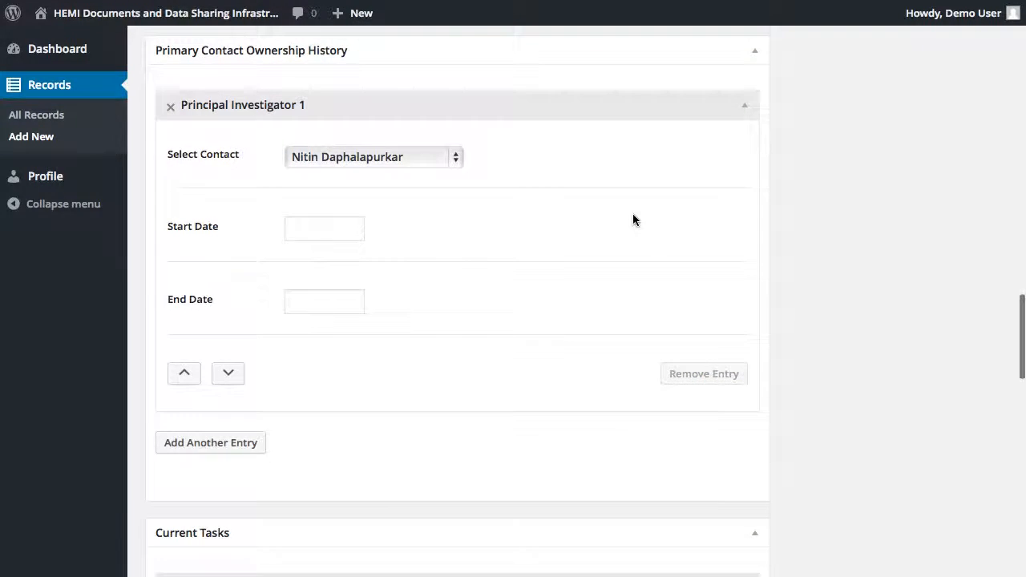
# Set Principal Investigator 1's start date to 07/01/2013
pyautogui.click(308, 230)
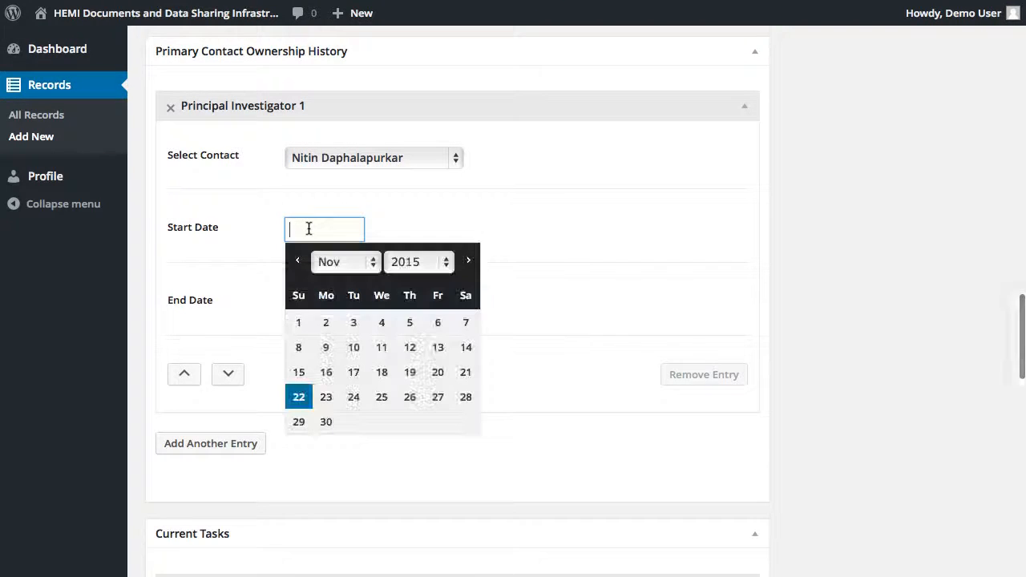
pyautogui.click(446, 262)
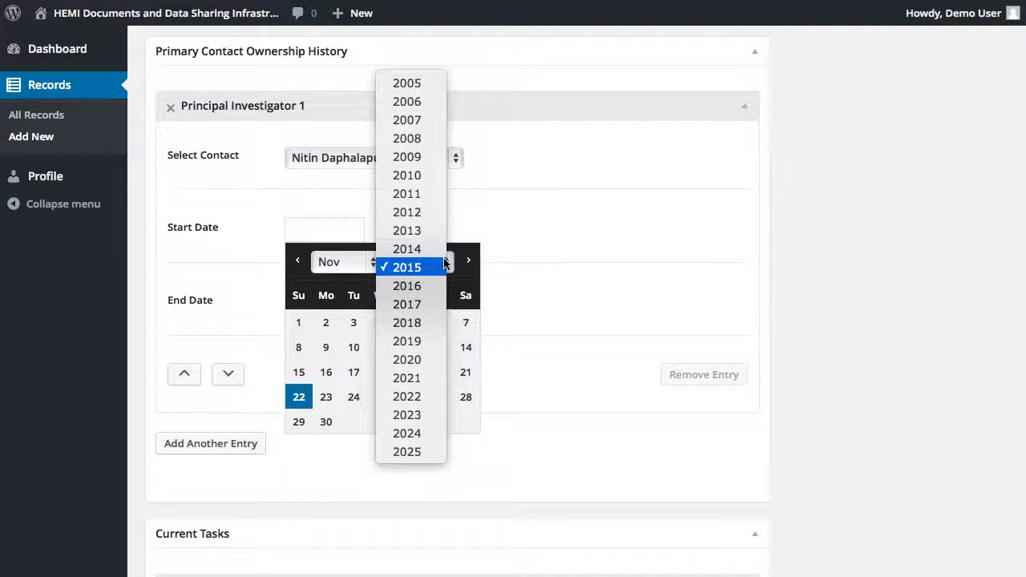
pyautogui.click(441, 231)
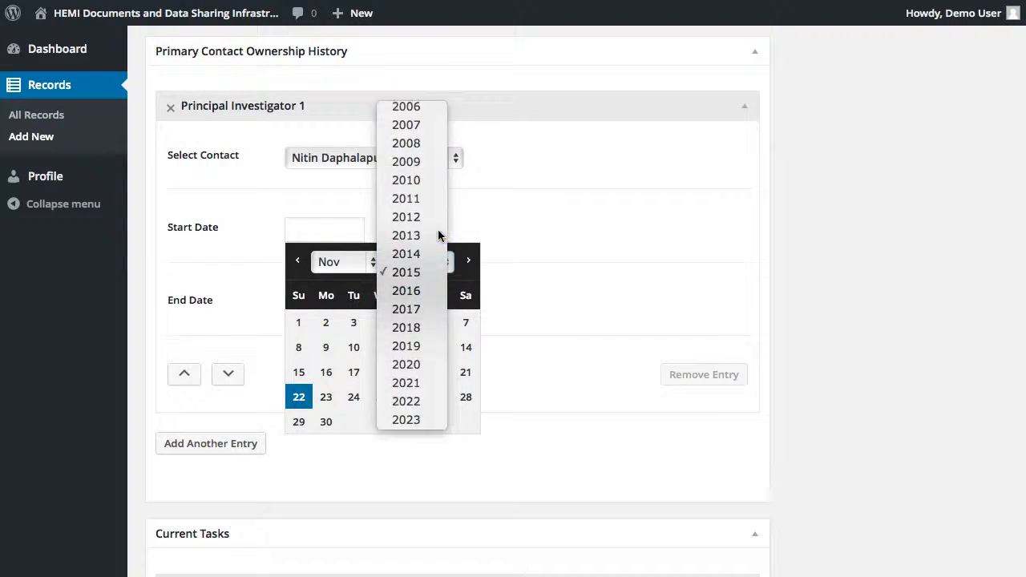
pyautogui.click(375, 265)
pyautogui.click(349, 198)
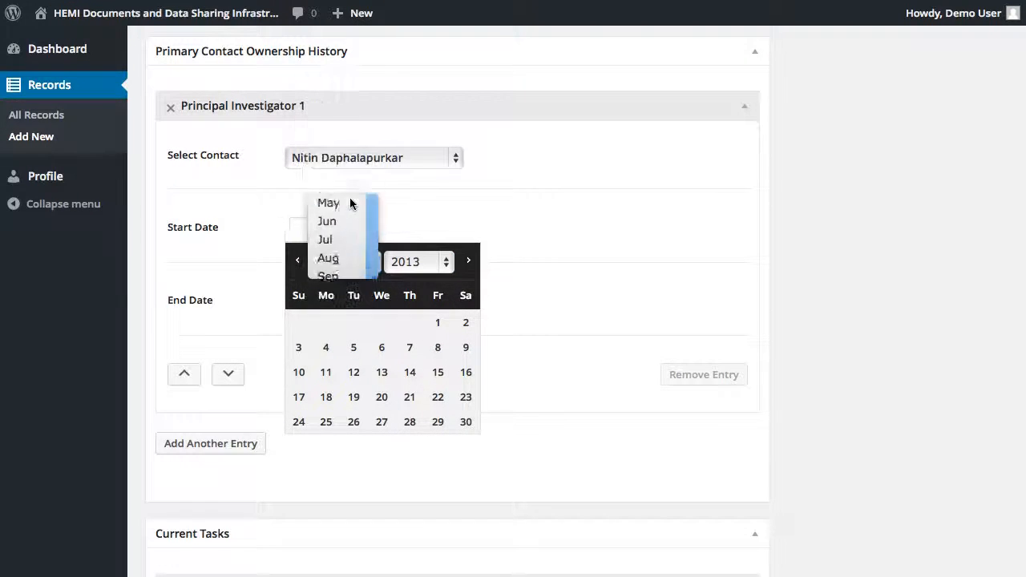
pyautogui.click(325, 322)
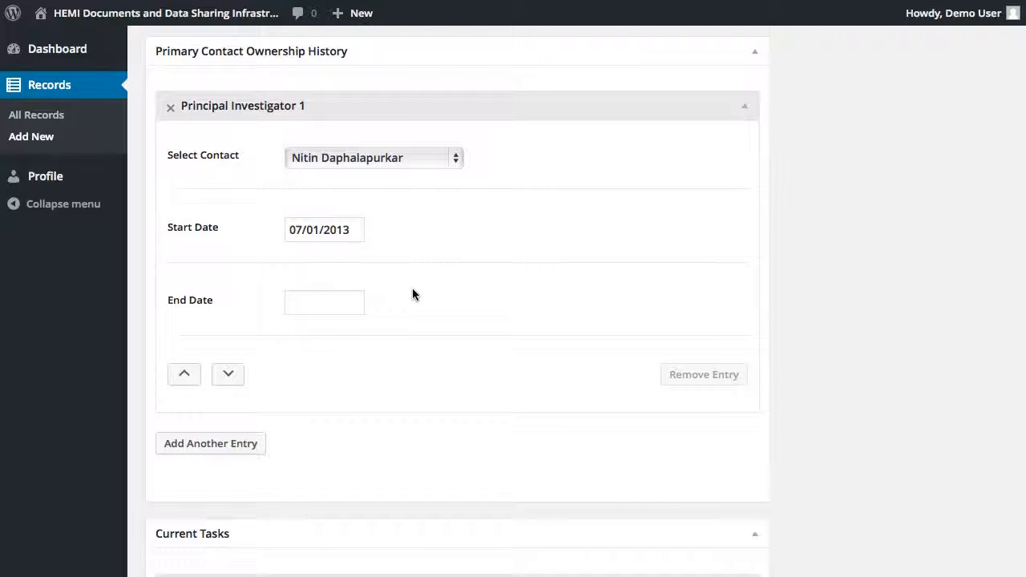
# Set Principal Investigator 1's end date to 06/30/2015
pyautogui.click(340, 295)
pyautogui.click(372, 335)
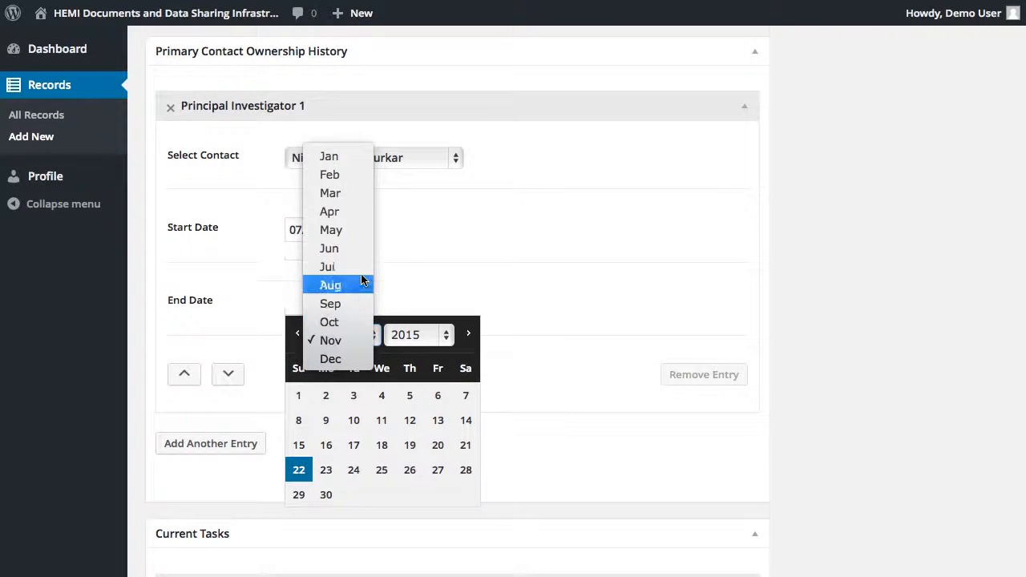
pyautogui.click(357, 249)
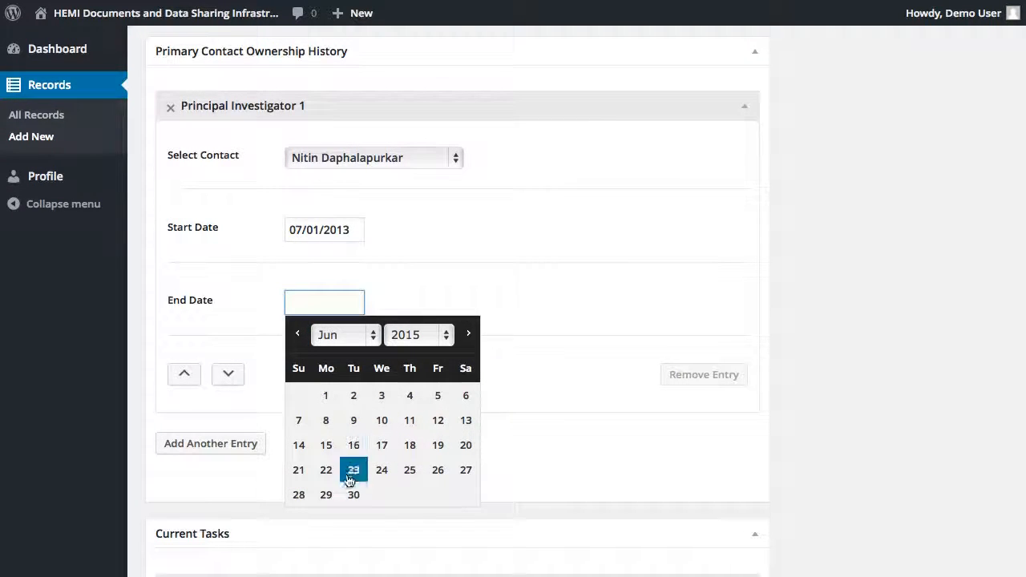
pyautogui.click(353, 495)
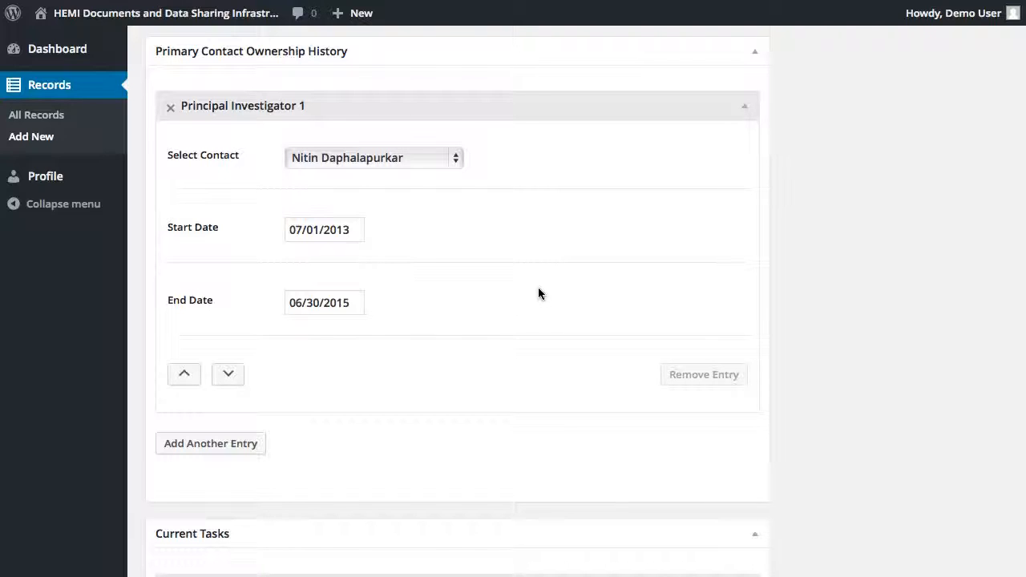
# Add a second principal investigator entry with a start date of 07/01/2015
pyautogui.click(239, 446)
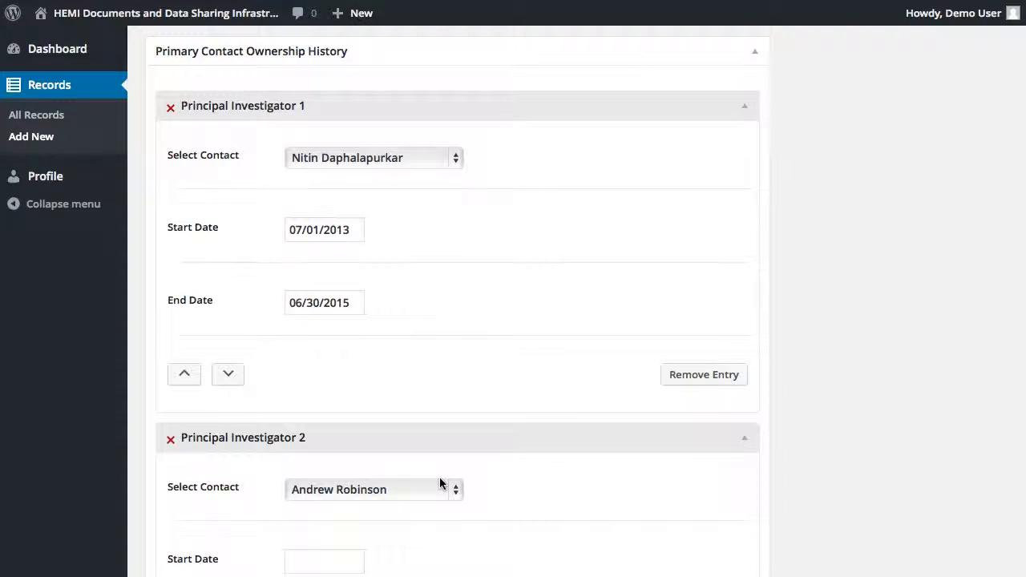
pyautogui.click(343, 560)
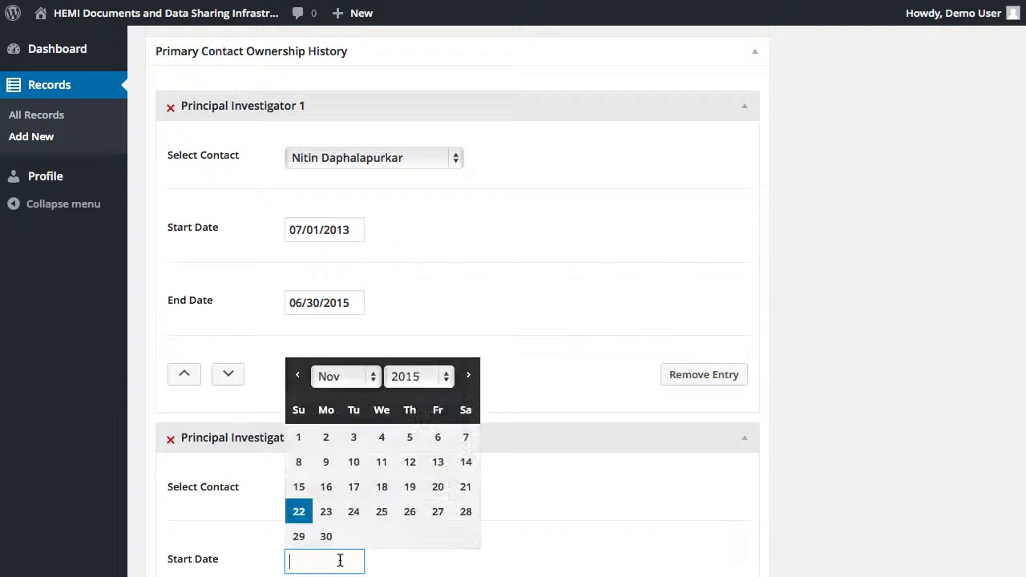
pyautogui.click(373, 376)
pyautogui.click(348, 308)
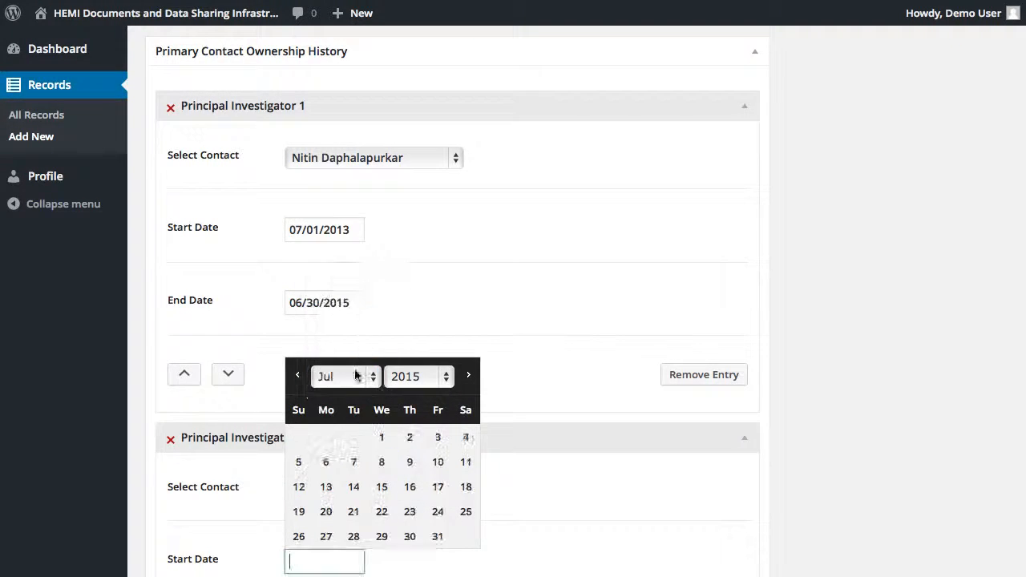
pyautogui.click(382, 437)
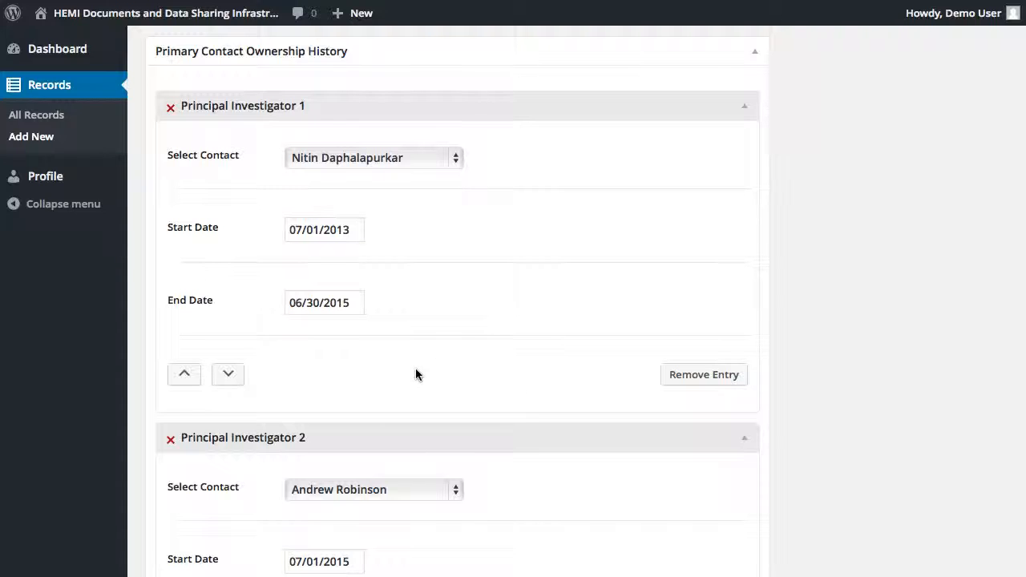
# Move the first principal investigator entry down below the second
pyautogui.click(228, 375)
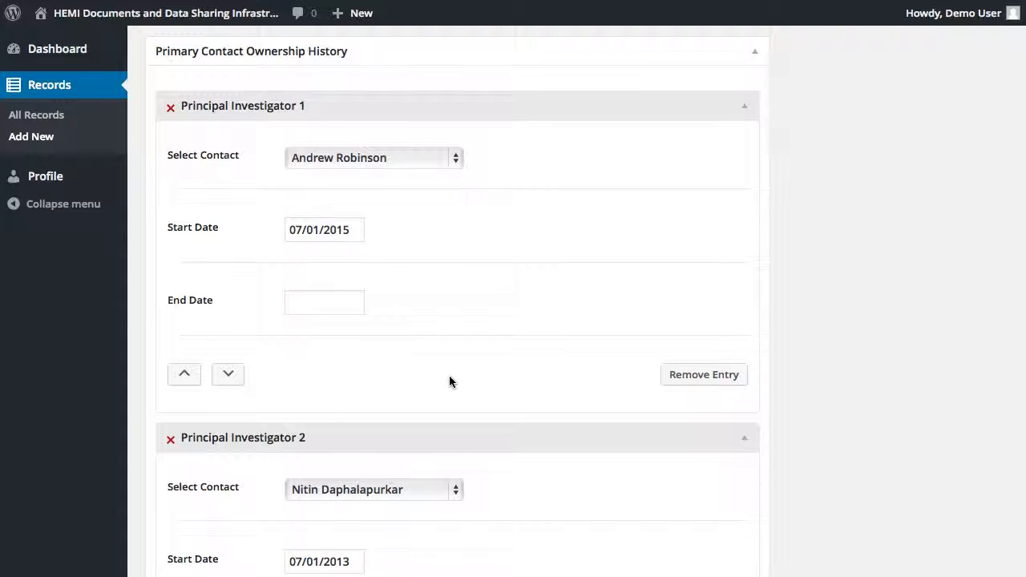
pyautogui.scroll(-10, 836, 198)
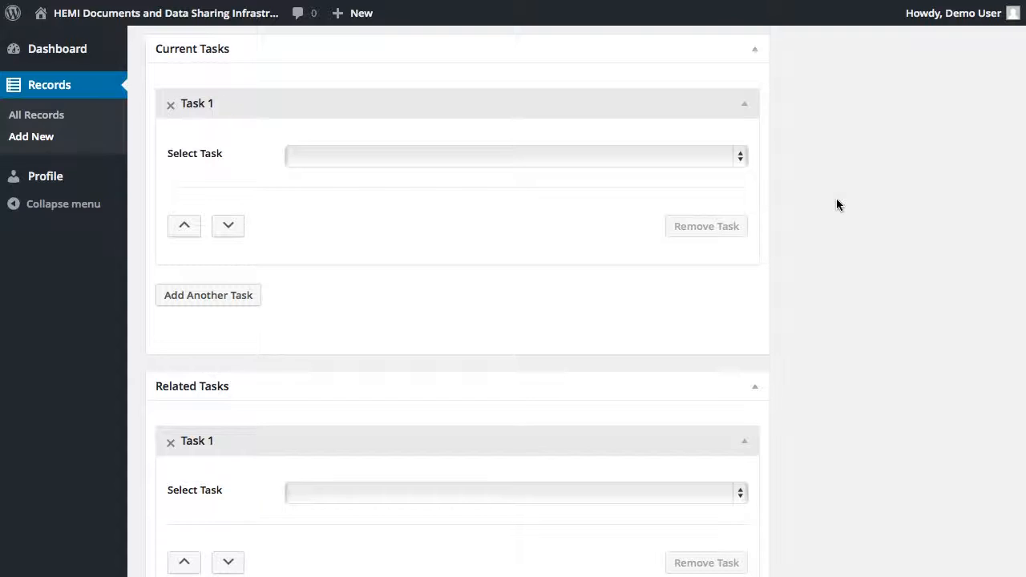
pyautogui.click(740, 156)
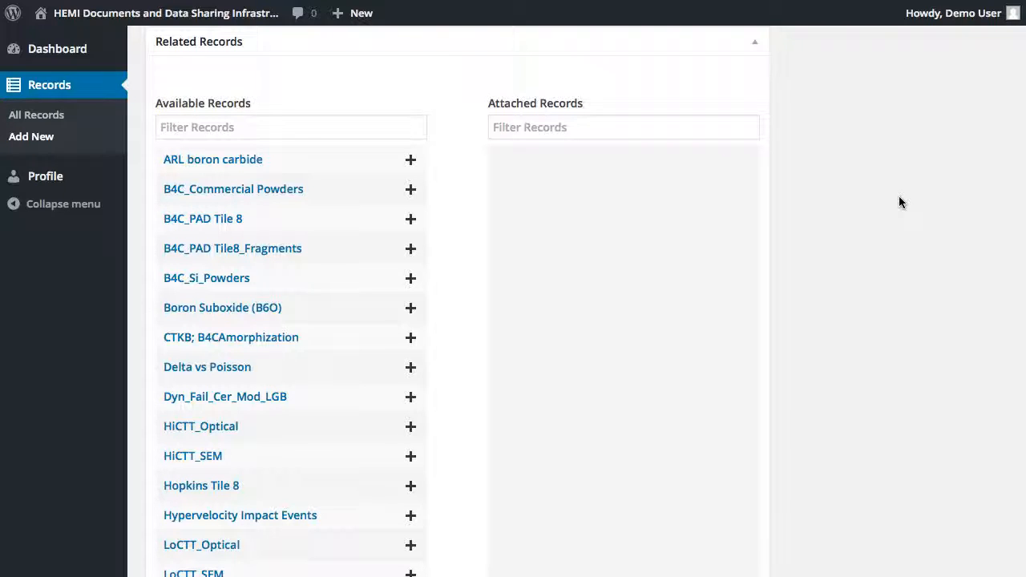
# Attach Boron Suboxide (B6O), Delta vs Poisson and Dyn_Fail_Cer_Mod_LGB as related records
pyautogui.scroll(-1, 824, 319)
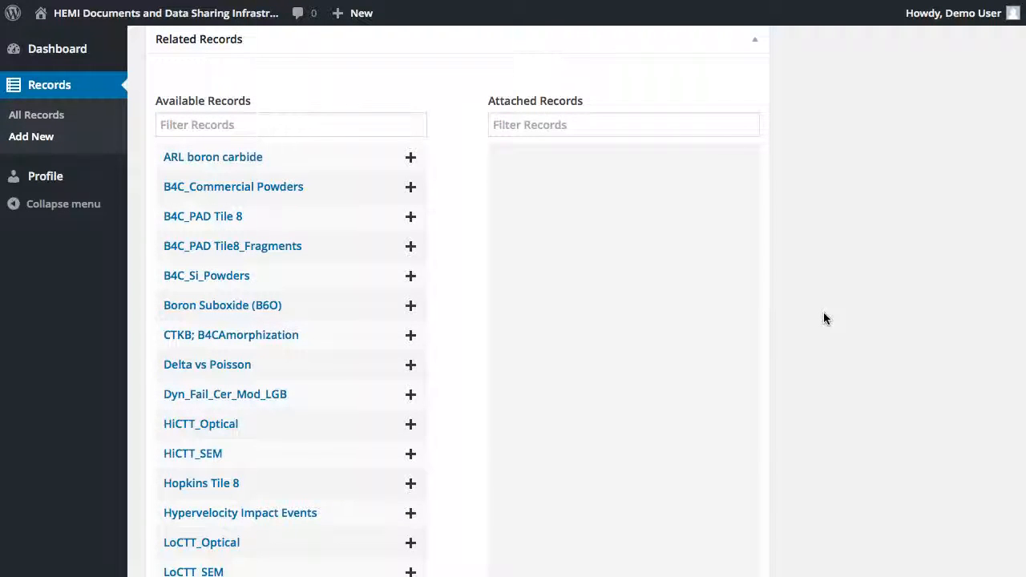
pyautogui.click(411, 306)
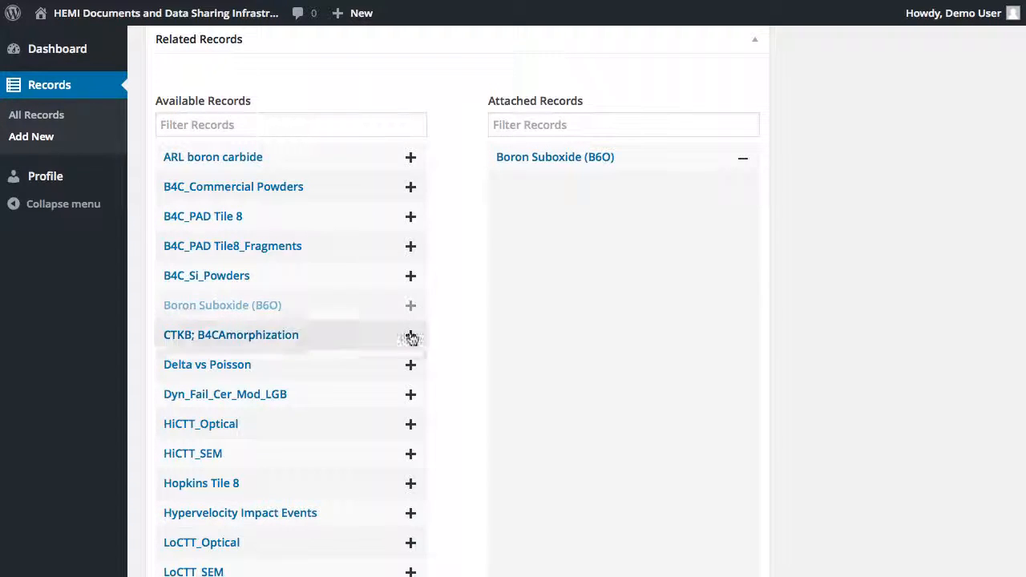
pyautogui.click(408, 367)
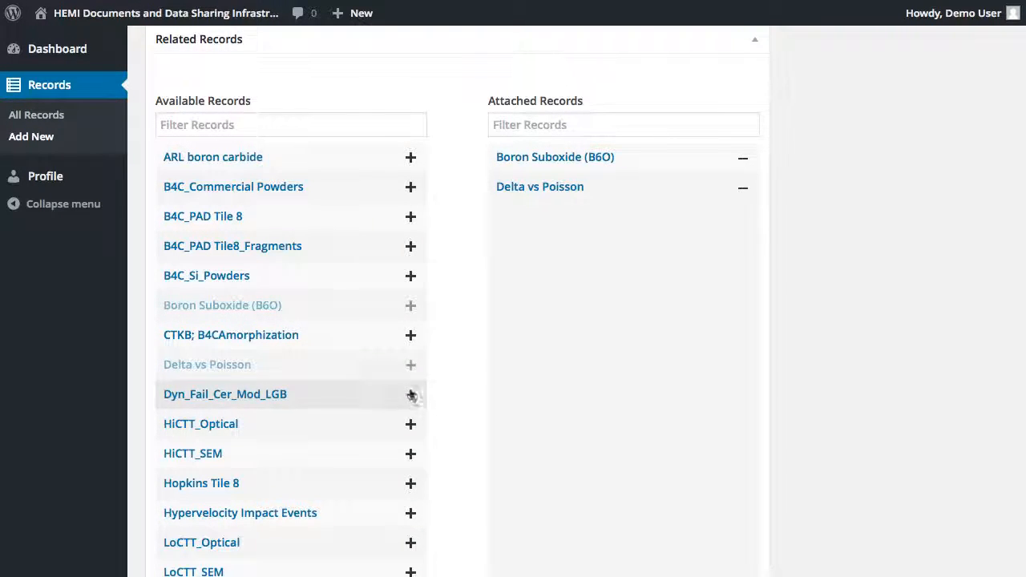
pyautogui.click(411, 394)
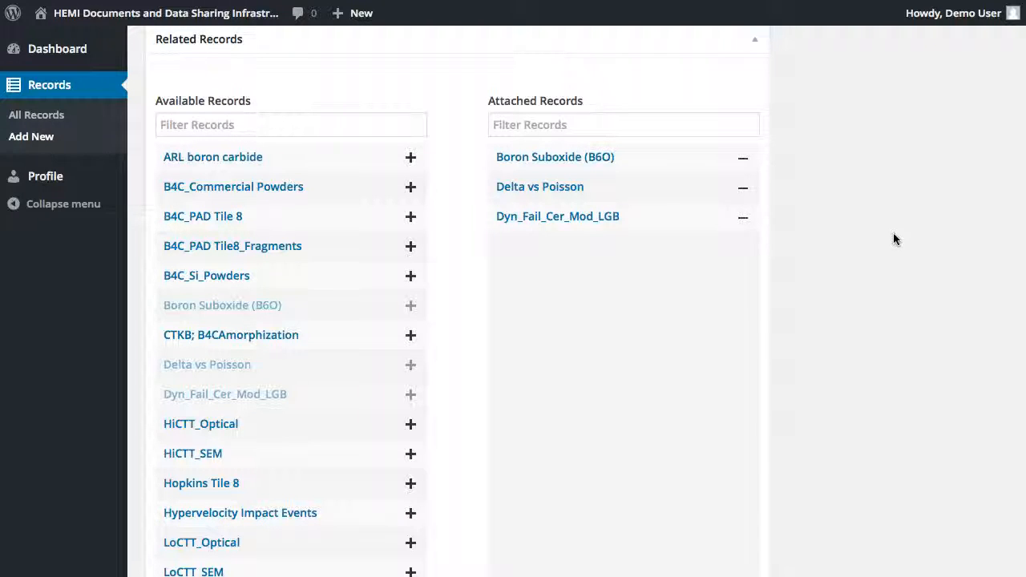
# Detach Delta vs Poisson from the attached related records
pyautogui.click(744, 193)
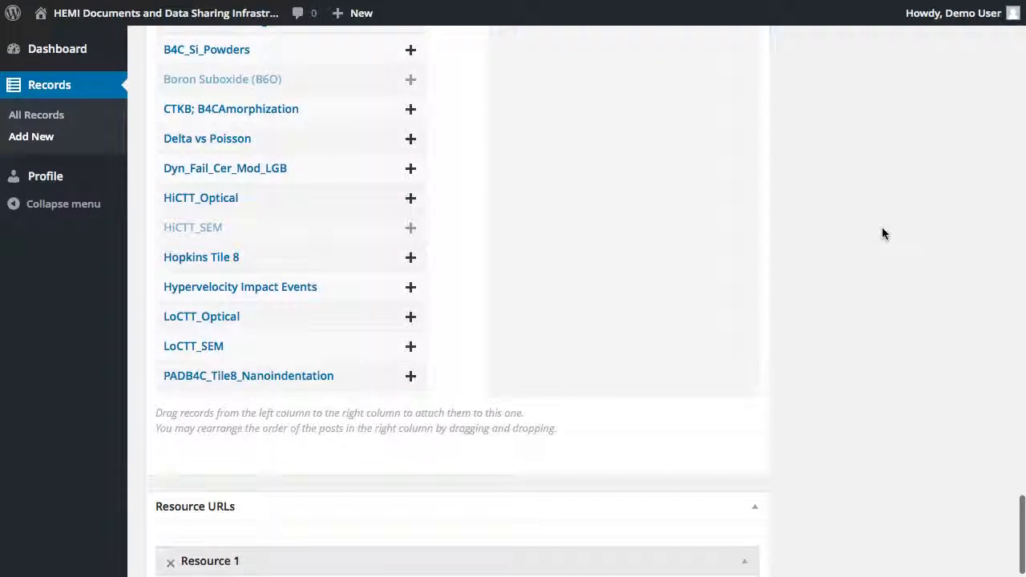
pyautogui.scroll(-5, 883, 233)
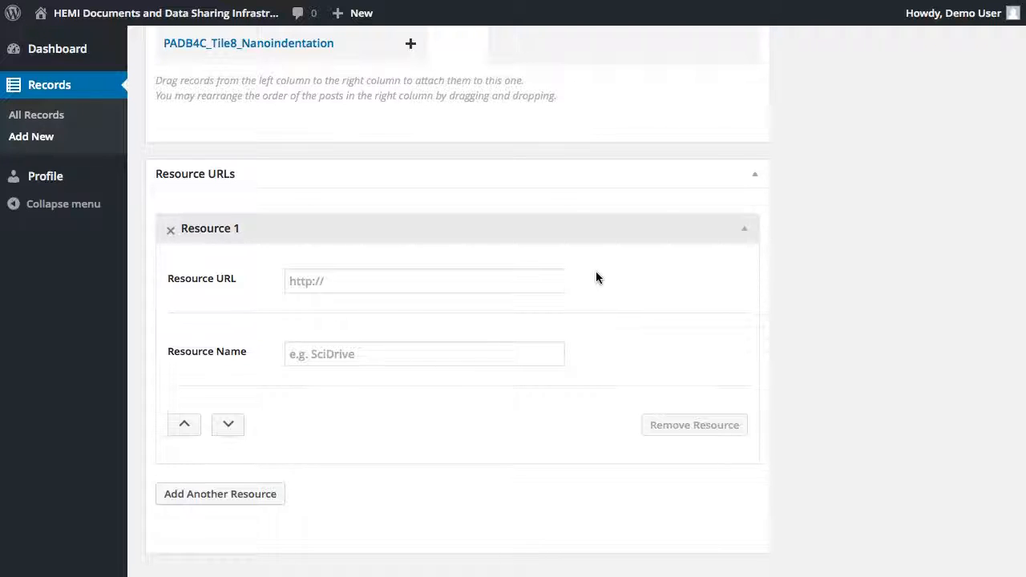
pyautogui.click(540, 273)
pyautogui.write('http://scidrive.org/')
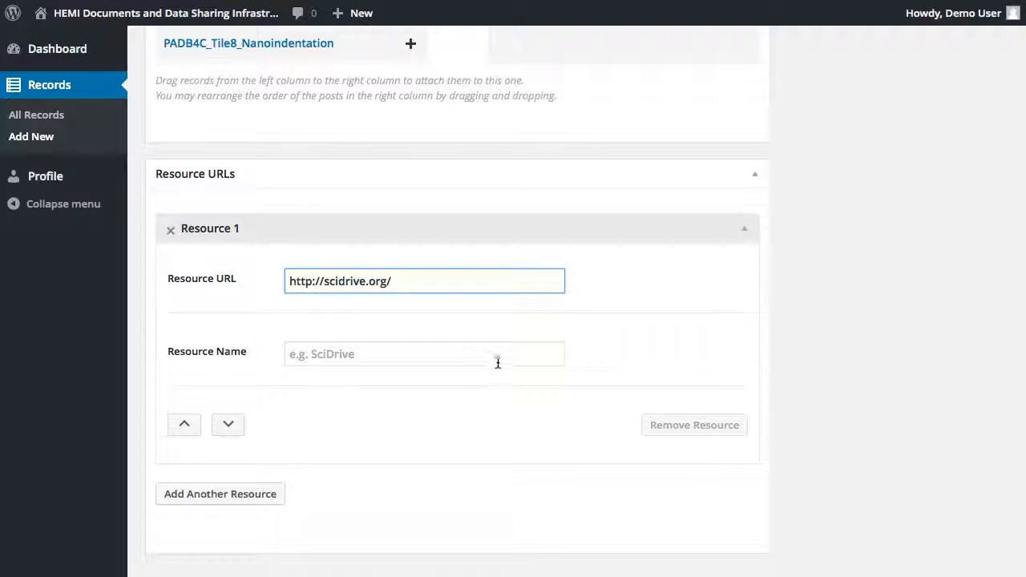
pyautogui.click(497, 358)
pyautogui.write('SciDrive')
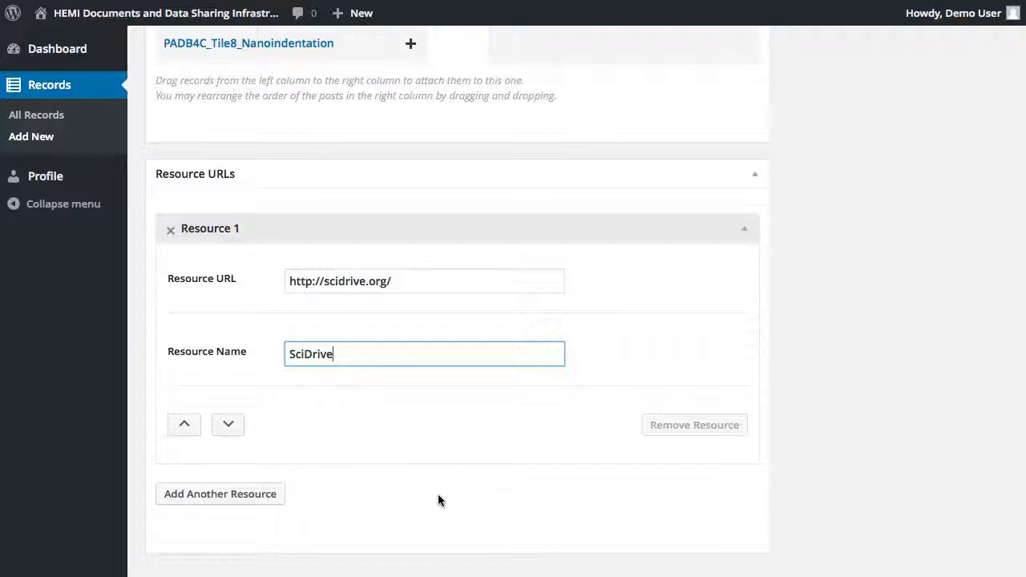
pyautogui.click(899, 470)
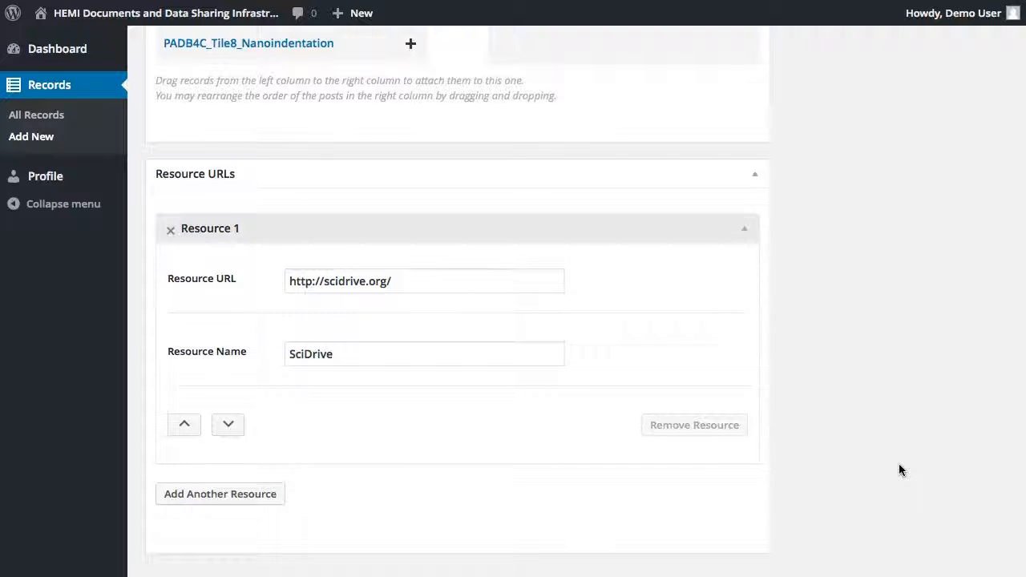
# Publish the Boron Suboxide (B6O) dataset and open its published record page to review it
pyautogui.scroll(10, 899, 470)
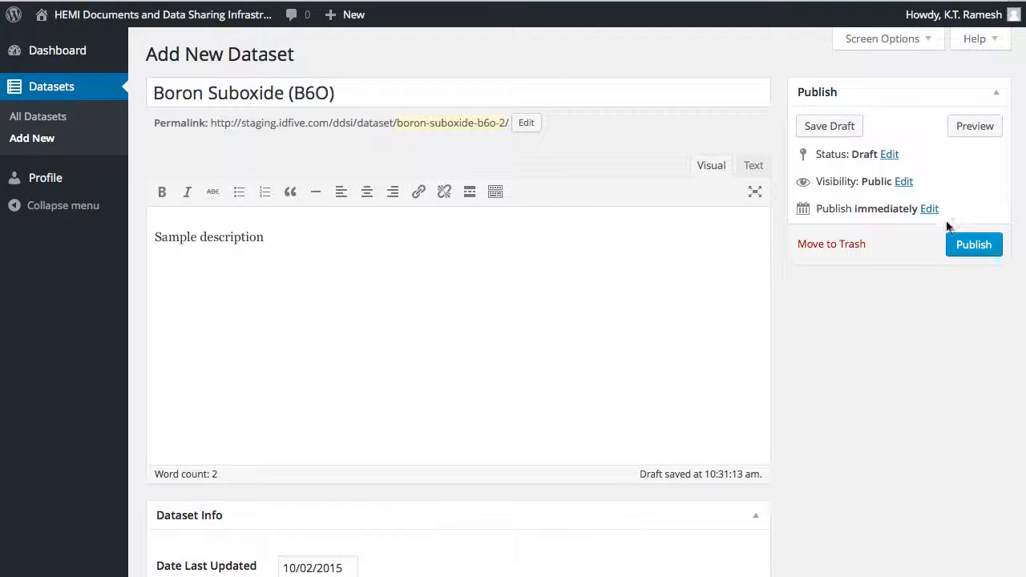
pyautogui.click(969, 245)
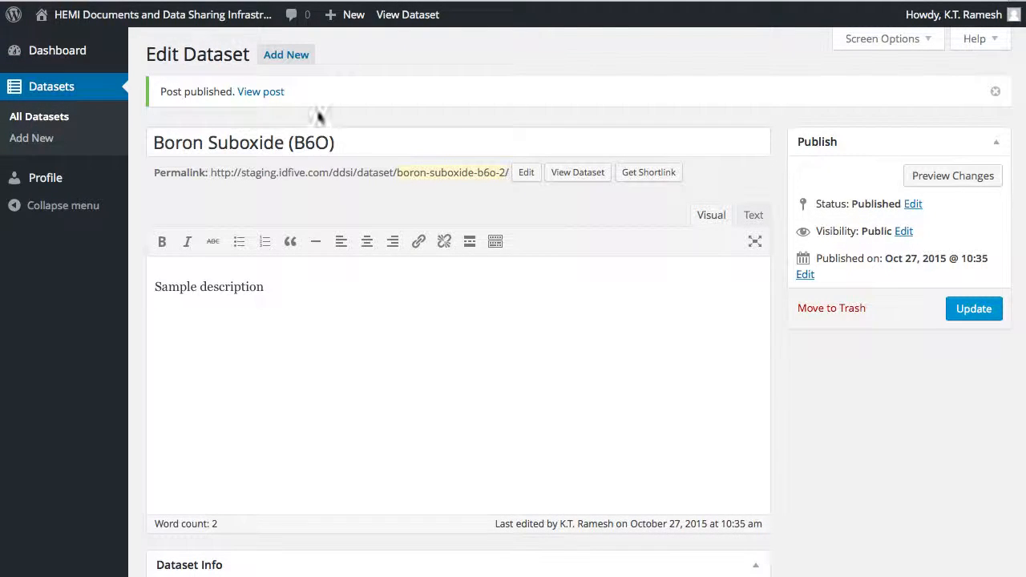
pyautogui.click(267, 92)
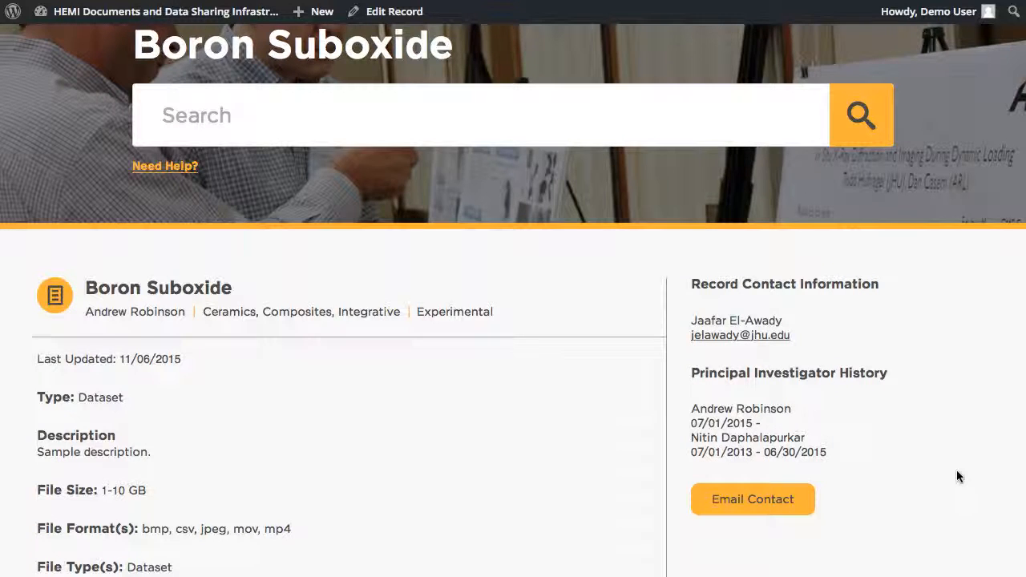
pyautogui.scroll(-4, 957, 473)
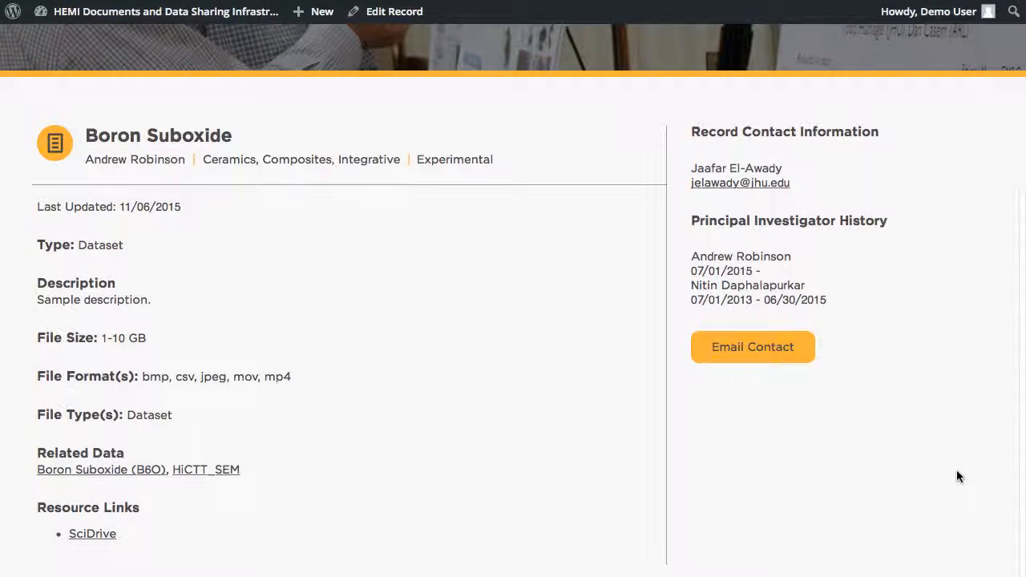